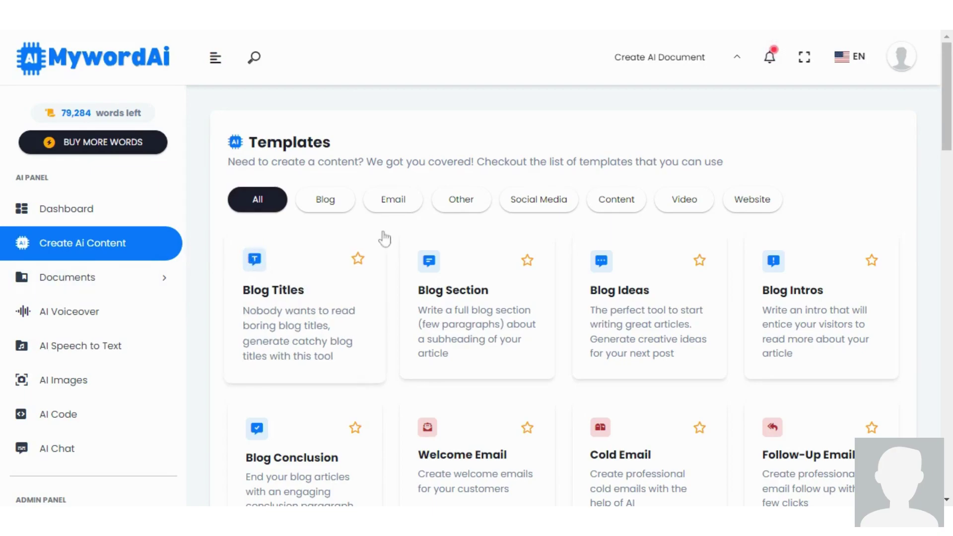
# Step: Filter the templates to Blog and open the Blog Ideas generator
pyautogui.click(329, 207)
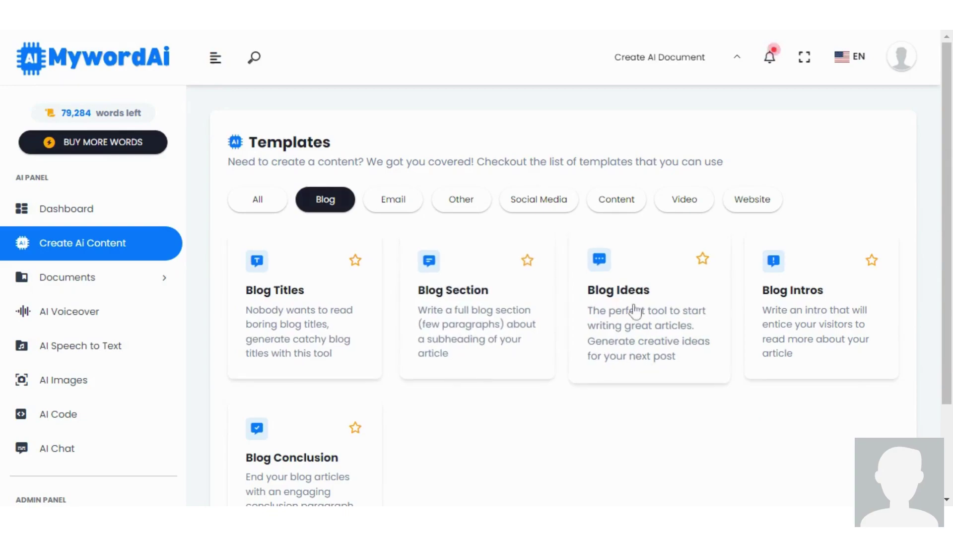
pyautogui.click(608, 311)
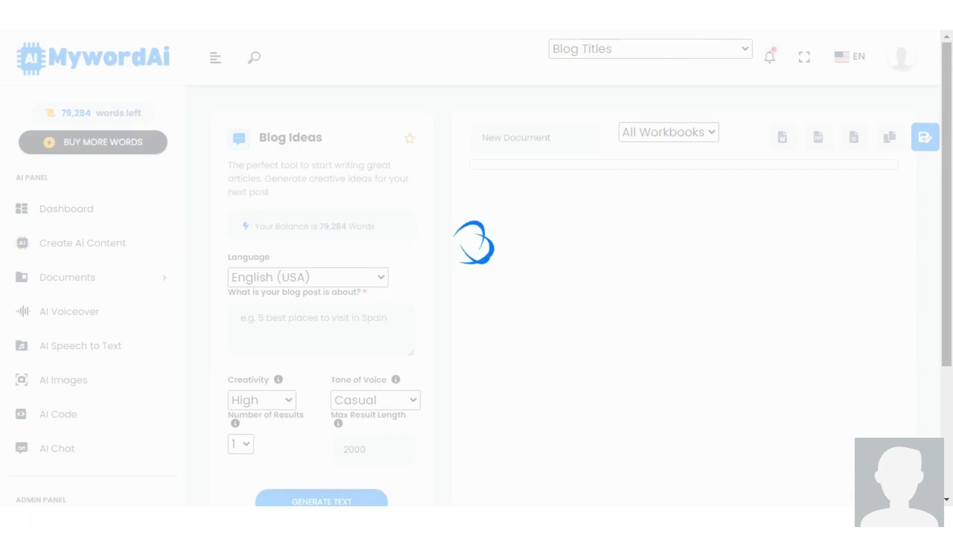
# Step: Paste the Access Bank PLC auditors' independence topic and enlarge the topic box
pyautogui.scroll(-2, 293, 298)
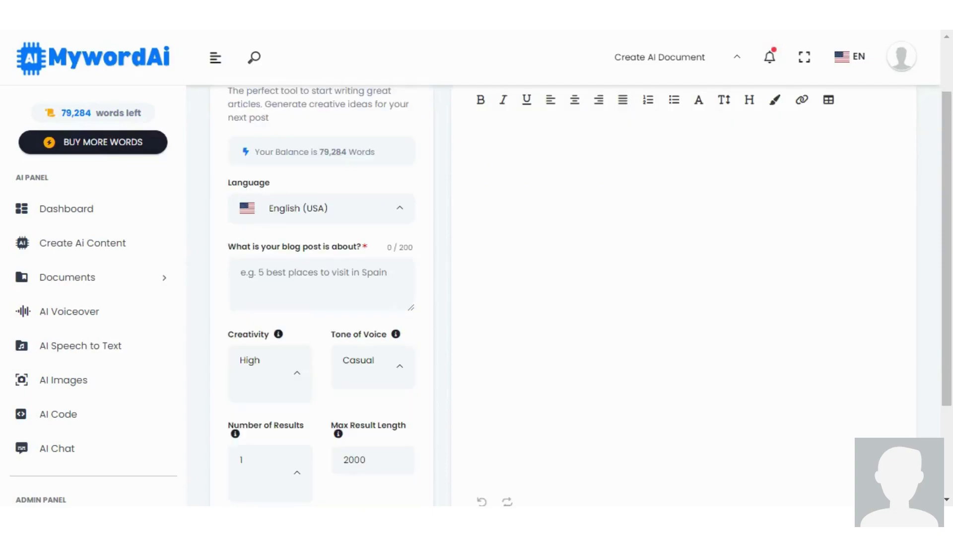
pyautogui.click(294, 293)
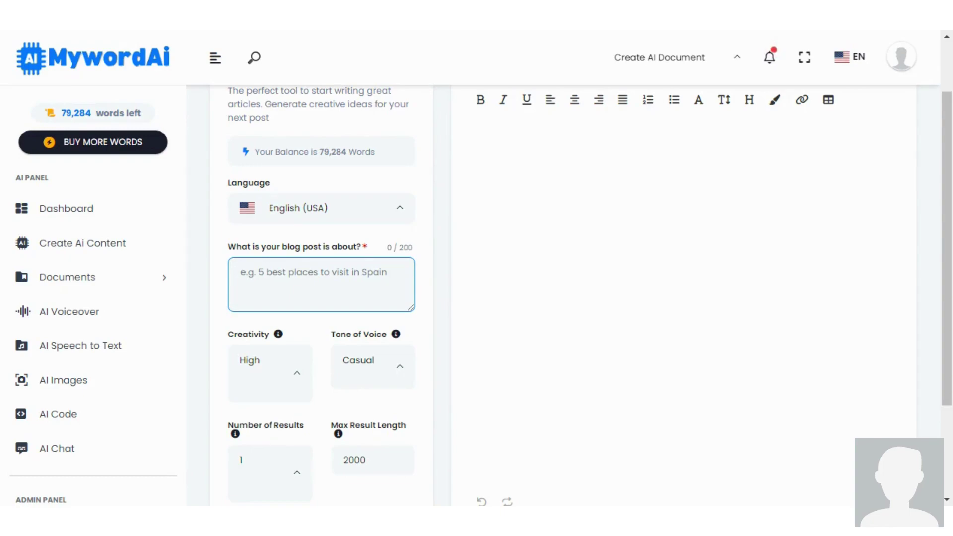
pyautogui.write('AUDITORS’ INDEPENDENCE AND FINANCIAL REPORTING QUALITY A CASE STUDY OF ACCESS BANK PLC')
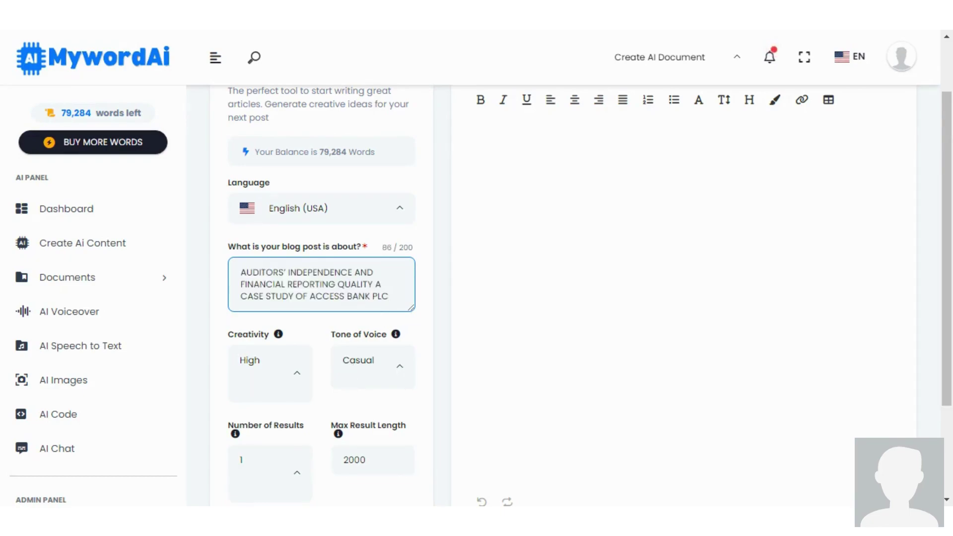
pyautogui.moveTo(412, 308); pyautogui.dragTo(413, 343)
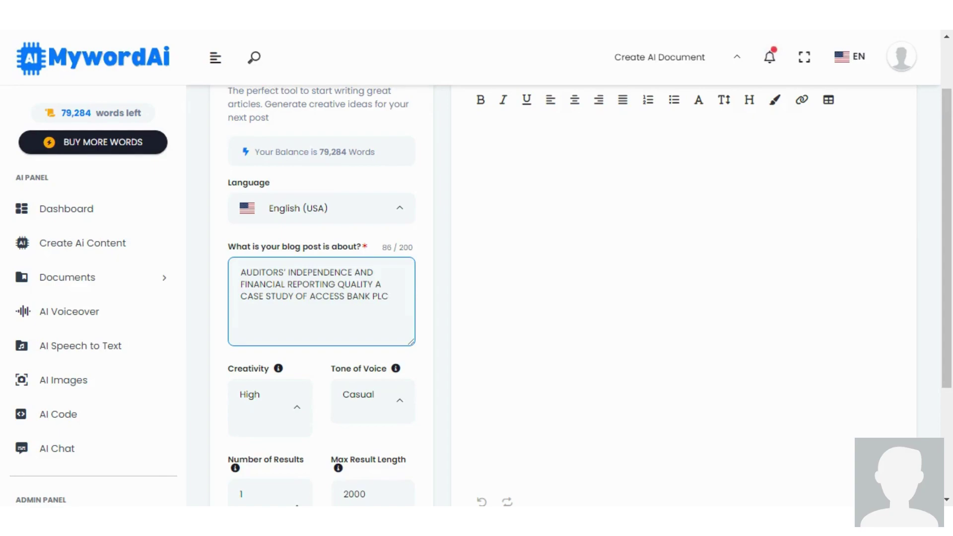
# Step: Set the tone of voice to Professional
pyautogui.scroll(-3, 405, 317)
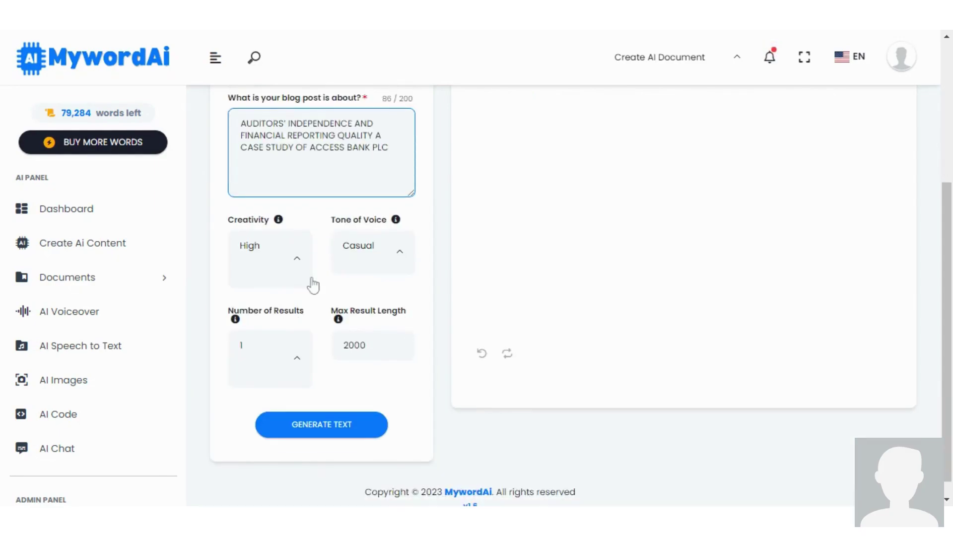
pyautogui.click(387, 262)
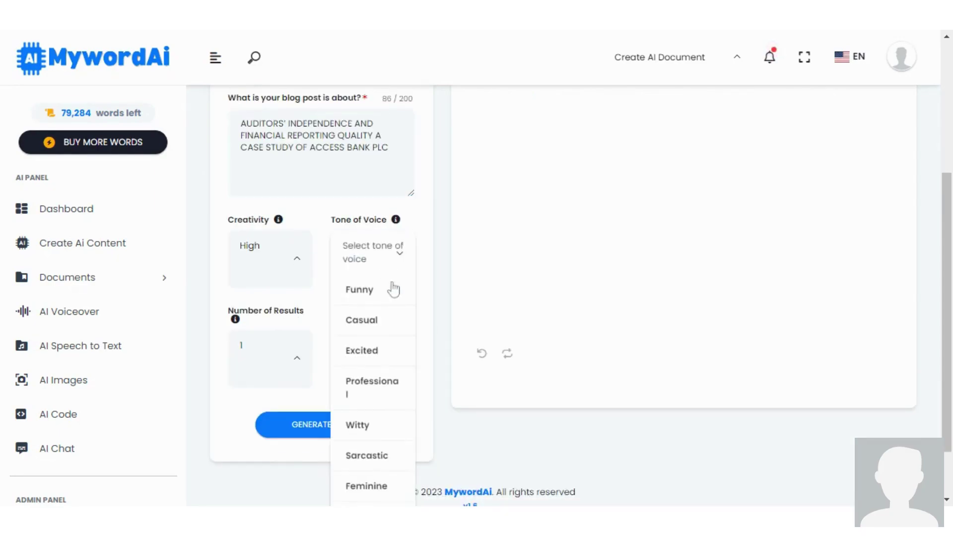
pyautogui.click(384, 385)
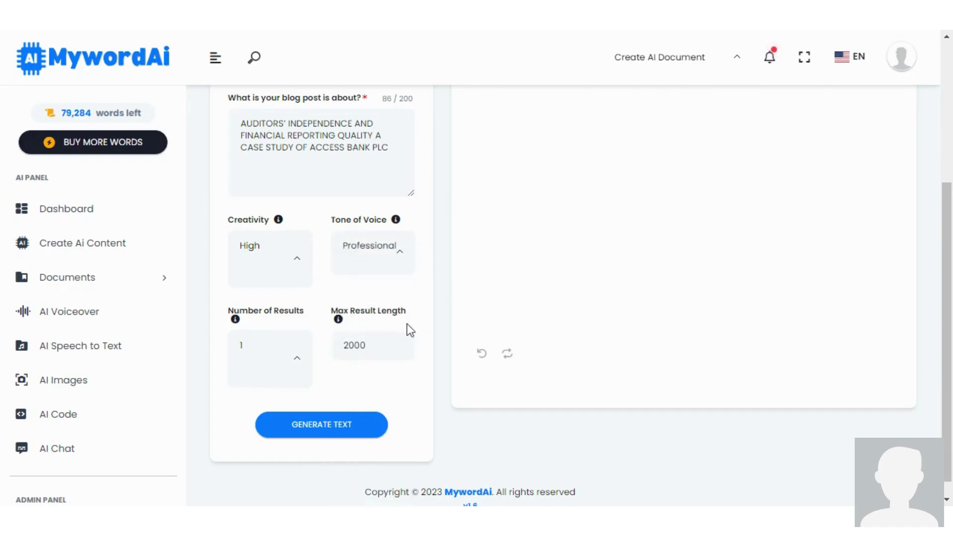
pyautogui.click(378, 346)
# Step: Change the maximum result length from 2000 to 300
pyautogui.hotkey('ctrl', 'a')
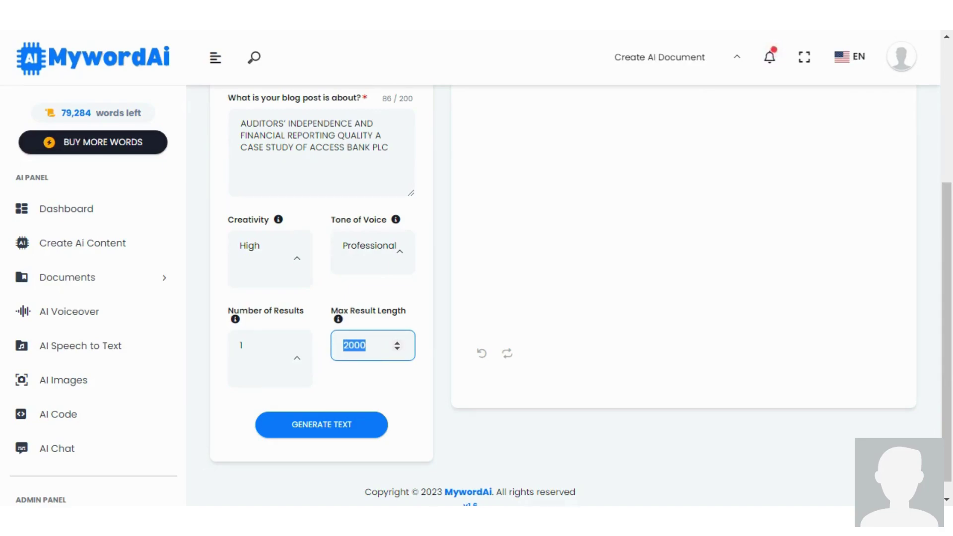
pyautogui.write('2')
pyautogui.write('00')
pyautogui.press('BackSpace')
pyautogui.press('BackSpace')
pyautogui.press('BackSpace')
pyautogui.write('300')
# Step: Generate ten blog ideas on Access Bank auditors' independence and financial reporting
pyautogui.click(313, 427)
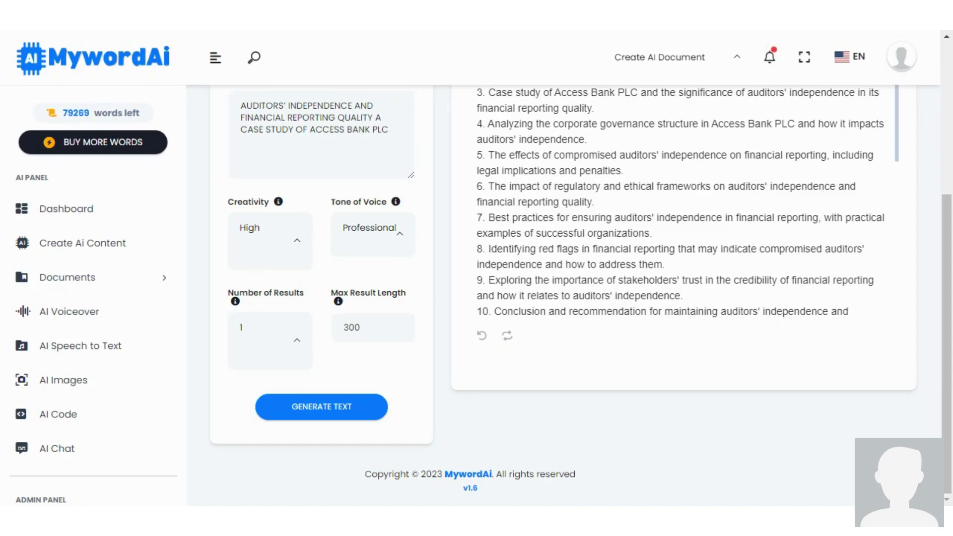
# Step: Scroll up while the ideas and the outline starting with I. Introduction are written
pyautogui.scroll(4, 571, 298)
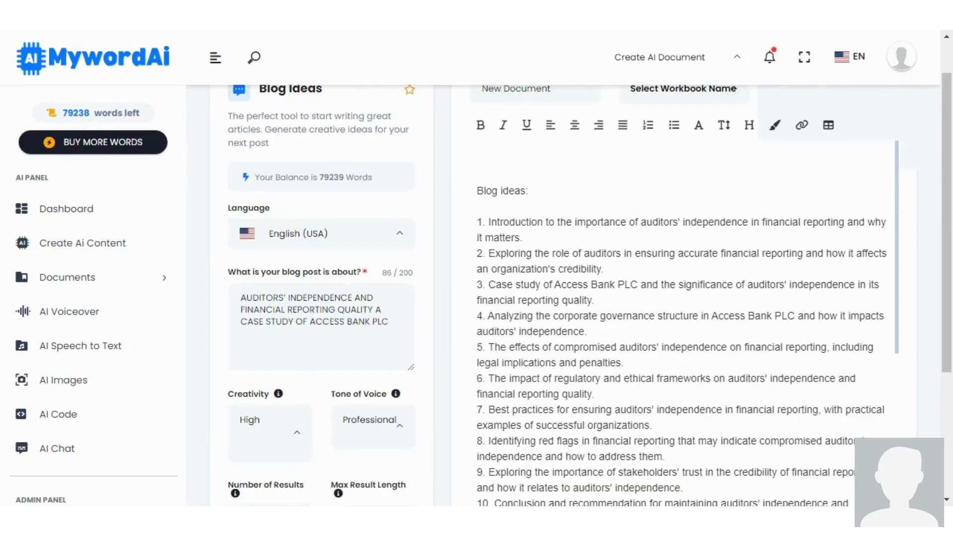
pyautogui.scroll(1, 571, 297)
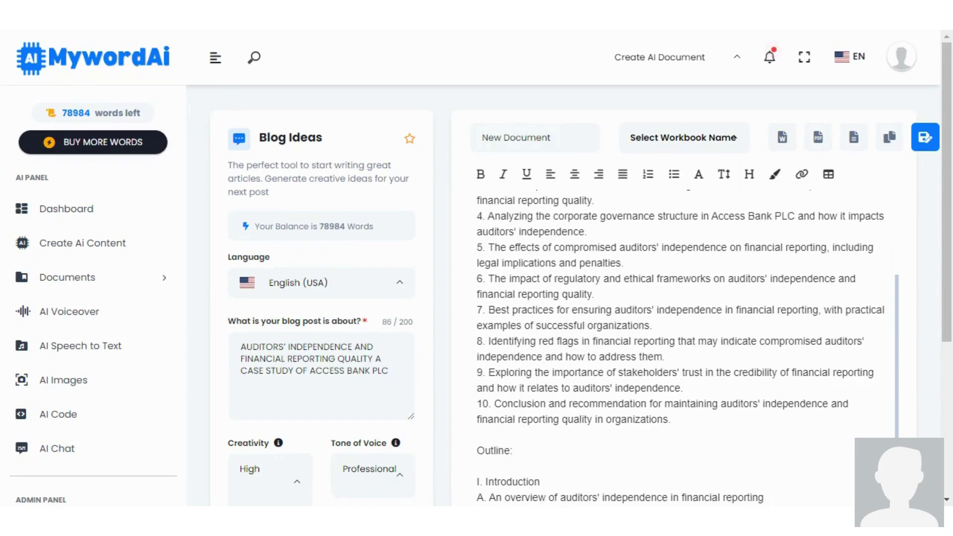
pyautogui.scroll(-2, 561, 298)
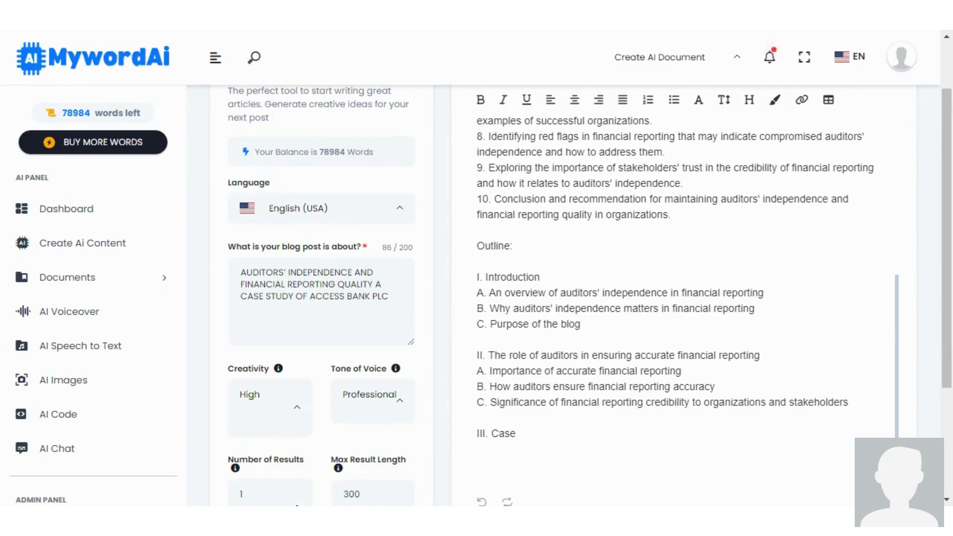
pyautogui.scroll(-4, 454, 334)
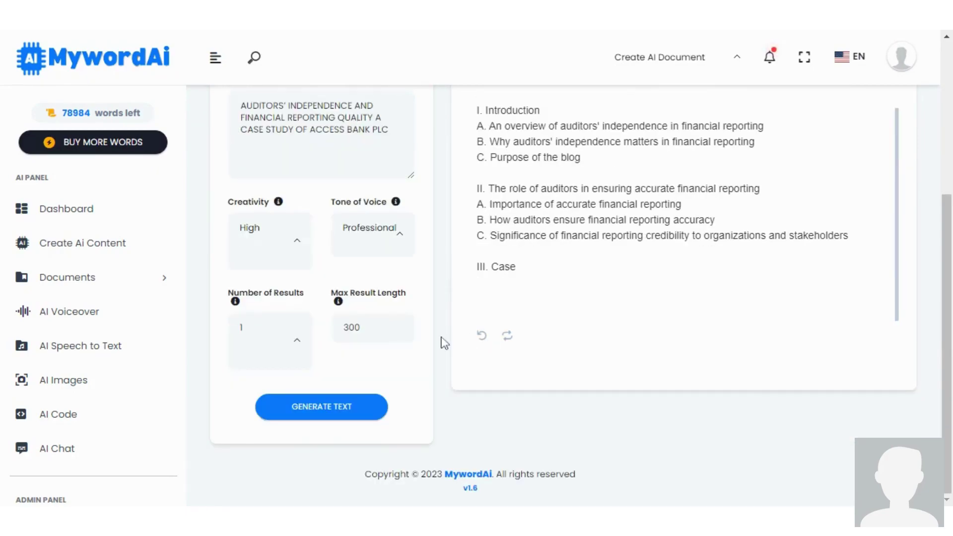
pyautogui.click(368, 328)
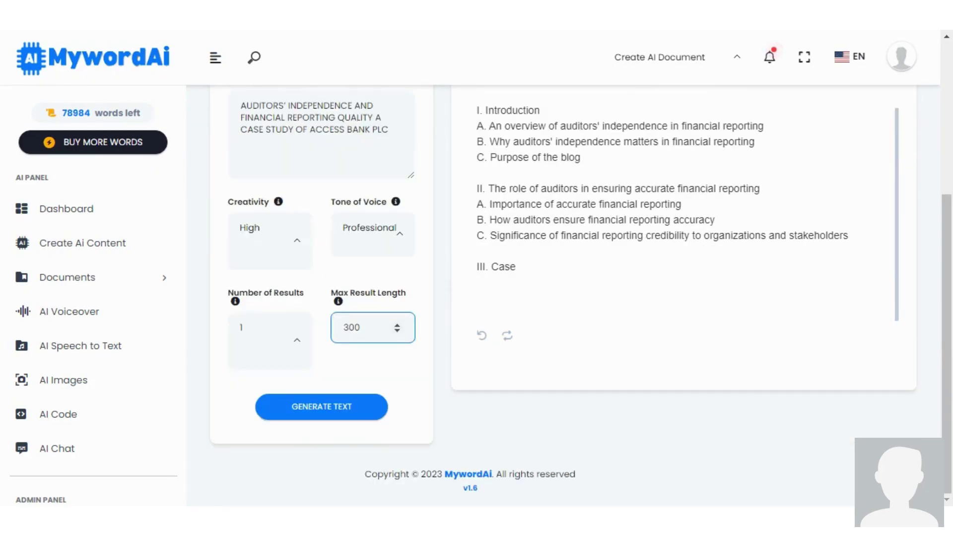
pyautogui.click(574, 333)
pyautogui.scroll(5, 573, 333)
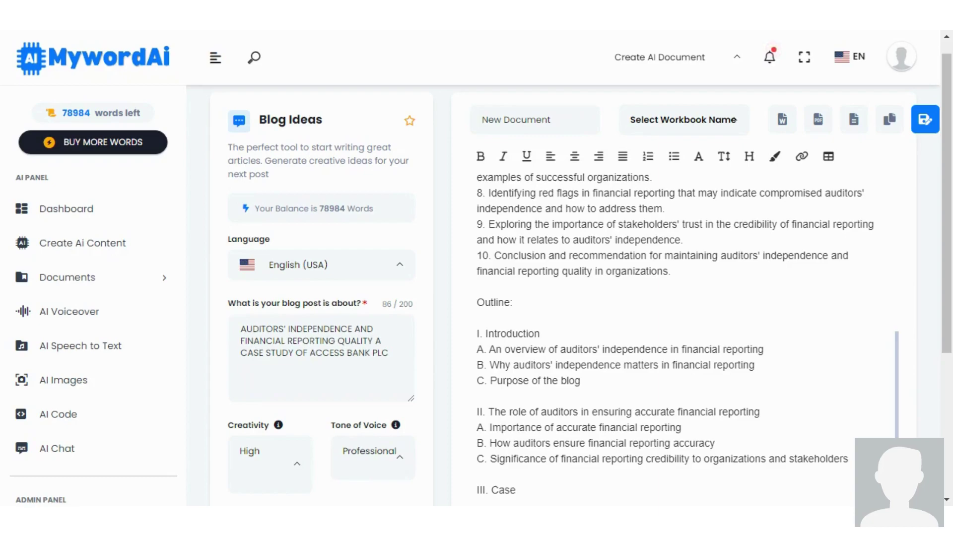
pyautogui.scroll(5, 685, 338)
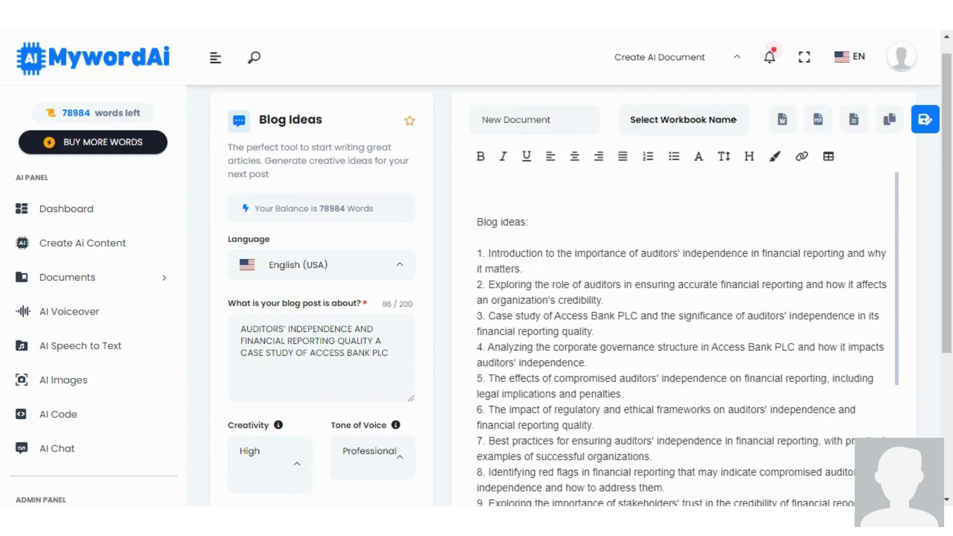
pyautogui.scroll(-4, 681, 327)
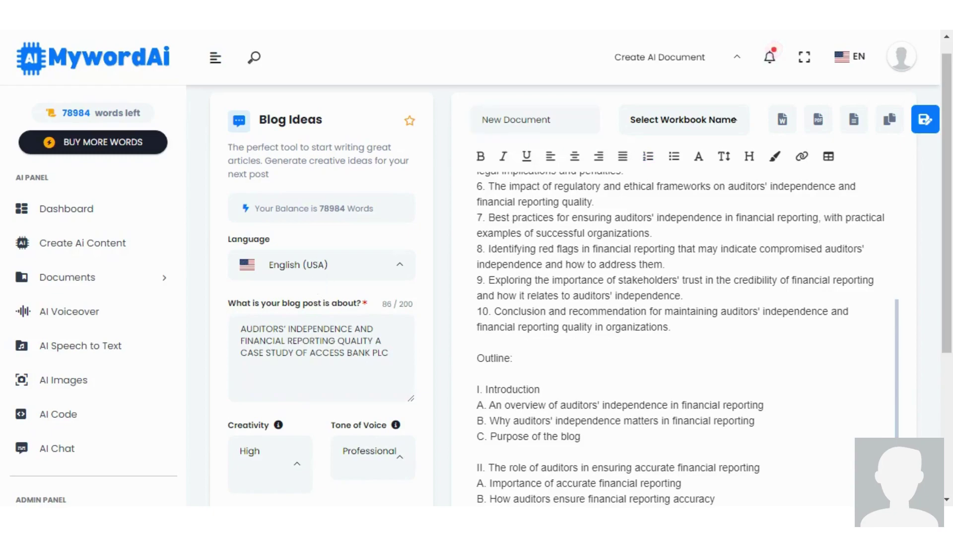
# Step: Name the document after the auditors' independence topic and save it
pyautogui.click(320, 369)
pyautogui.click(541, 119)
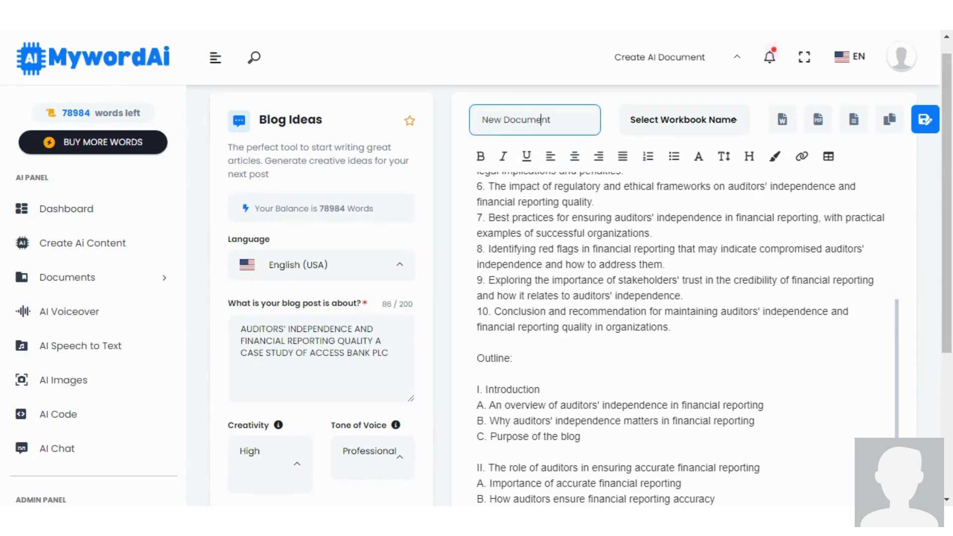
pyautogui.moveTo(550, 120); pyautogui.dragTo(463, 127)
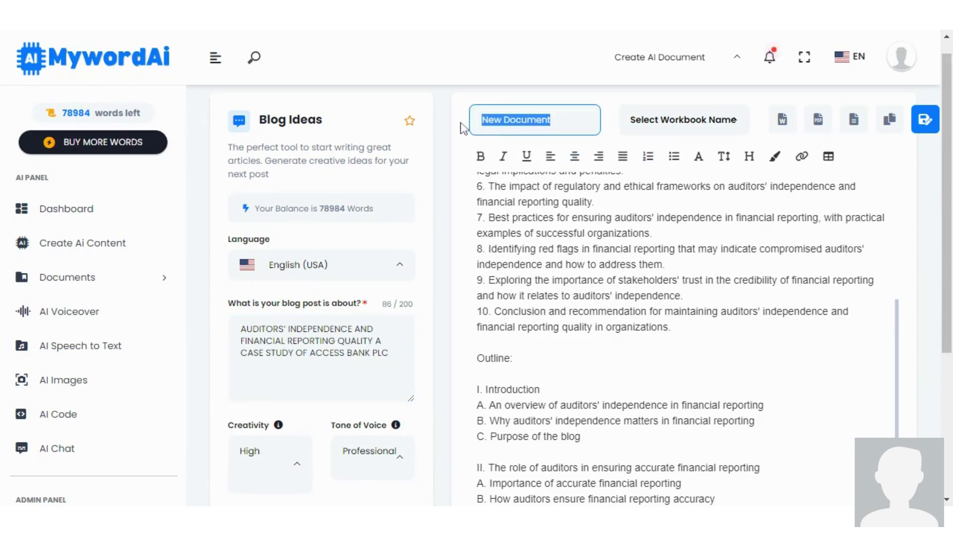
pyautogui.hotkey('ctrl', 'v')
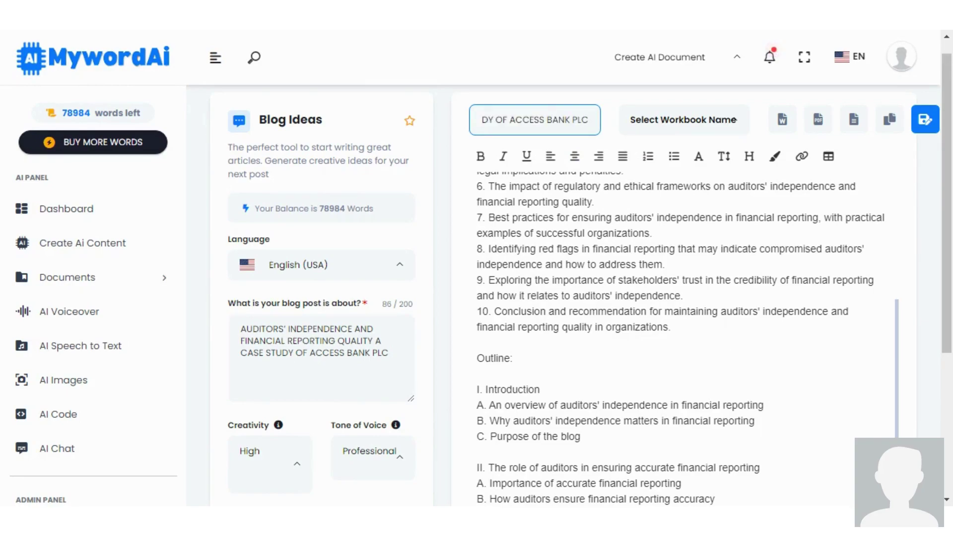
pyautogui.scroll(1, 646, 130)
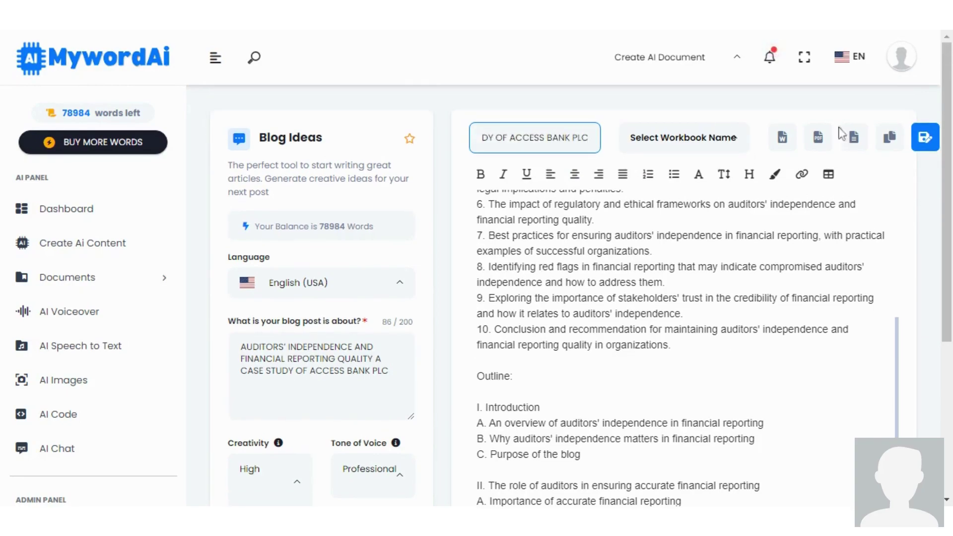
pyautogui.click(923, 139)
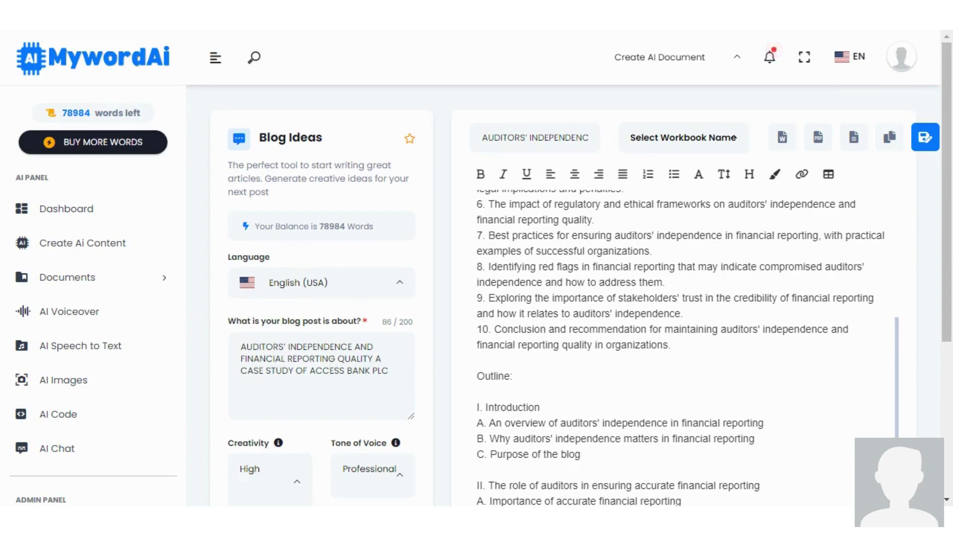
pyautogui.click(923, 145)
pyautogui.scroll(-1, 680, 347)
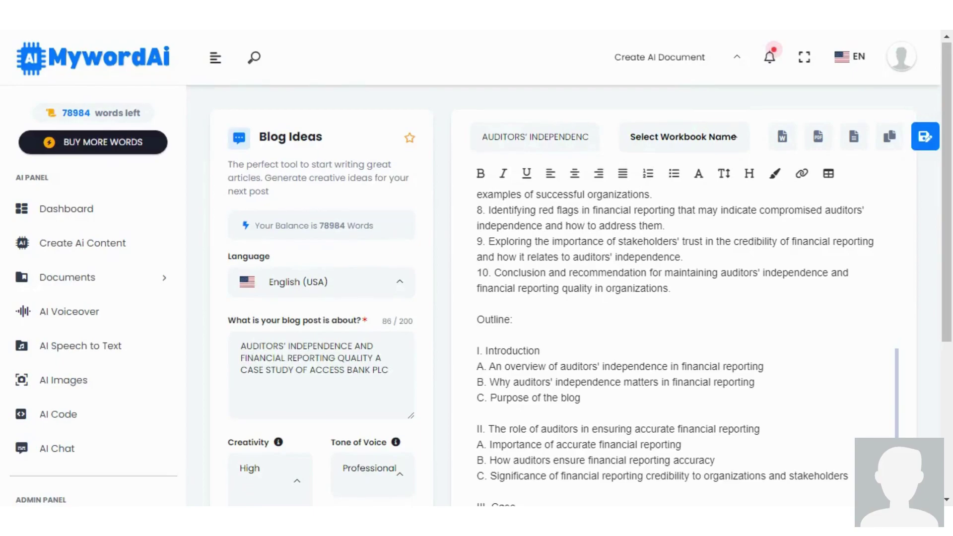